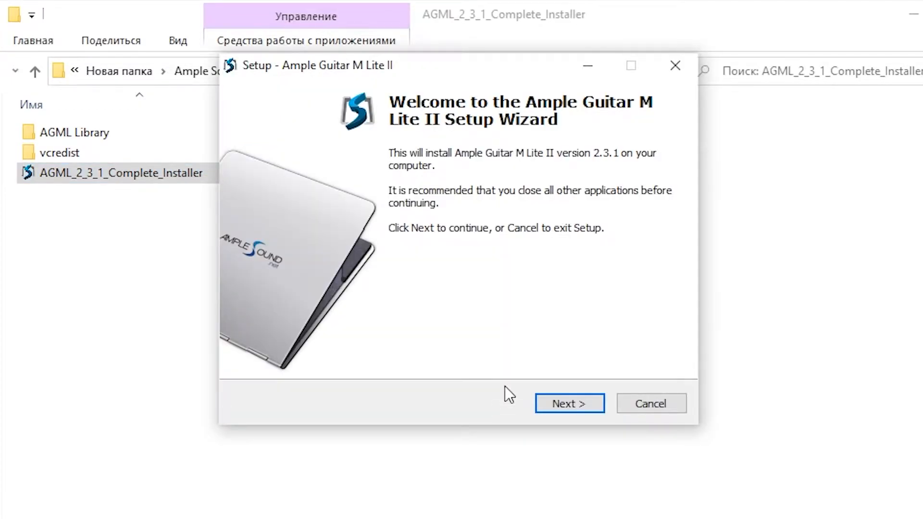
# Begin the Ample Guitar M Lite II setup and accept its license agreement
pyautogui.click(565, 402)
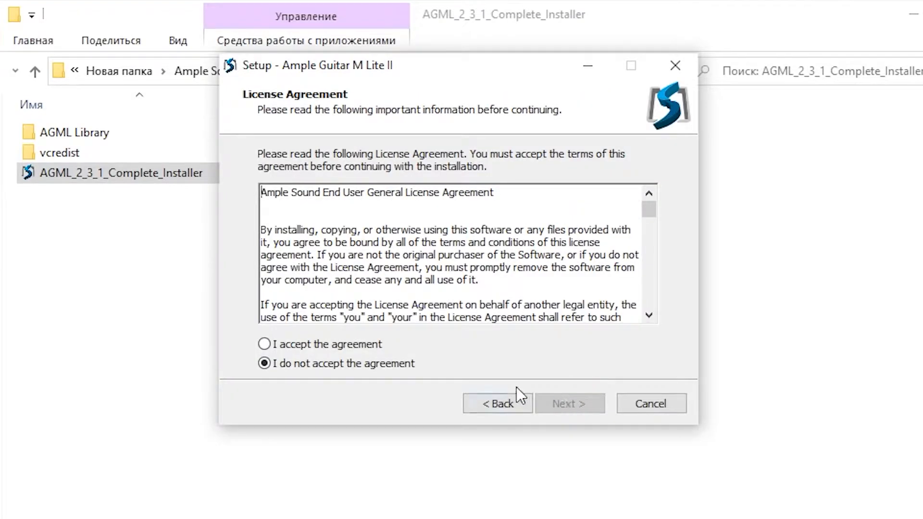
pyautogui.click(374, 346)
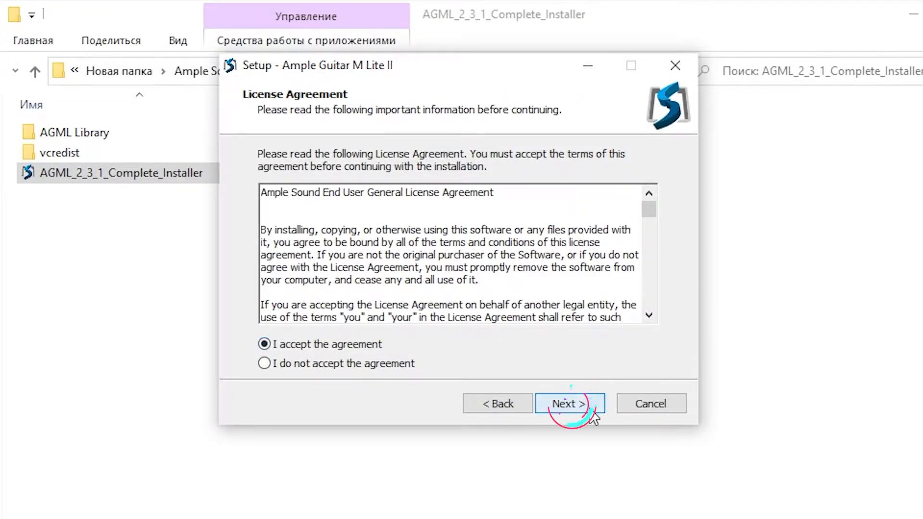
pyautogui.click(563, 403)
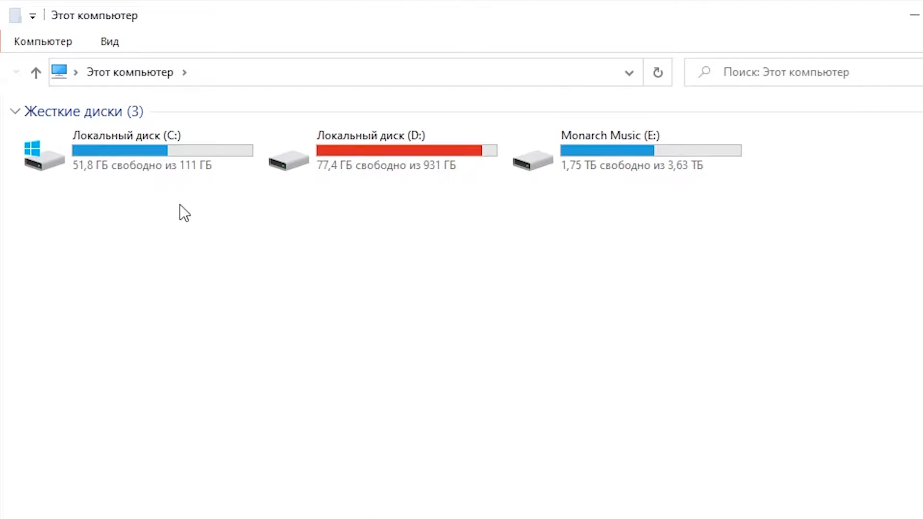
# Open the empty folder D:\Monarch Music\Plugins\Ample Sound in File Explorer and copy its full path
pyautogui.rightClick(148, 382)
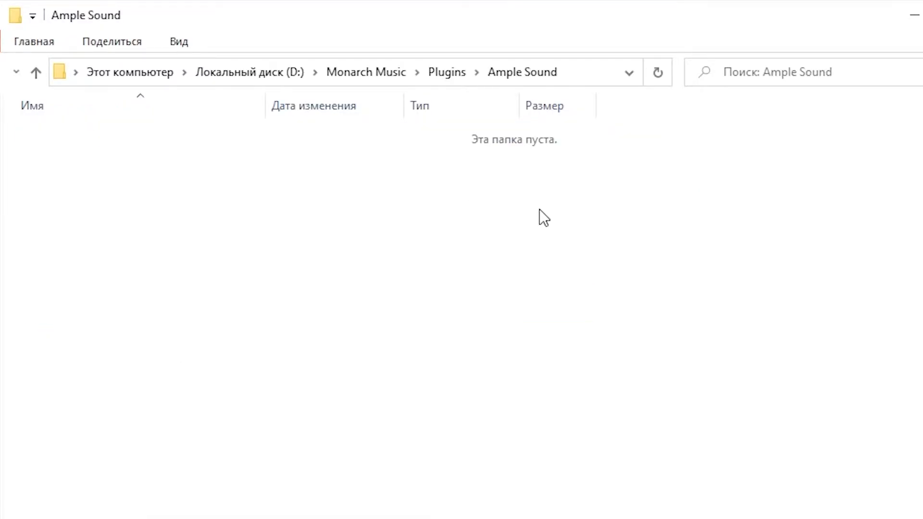
pyautogui.click(589, 73)
pyautogui.hotkey('ctrl', 'c')
pyautogui.rightClick(202, 74)
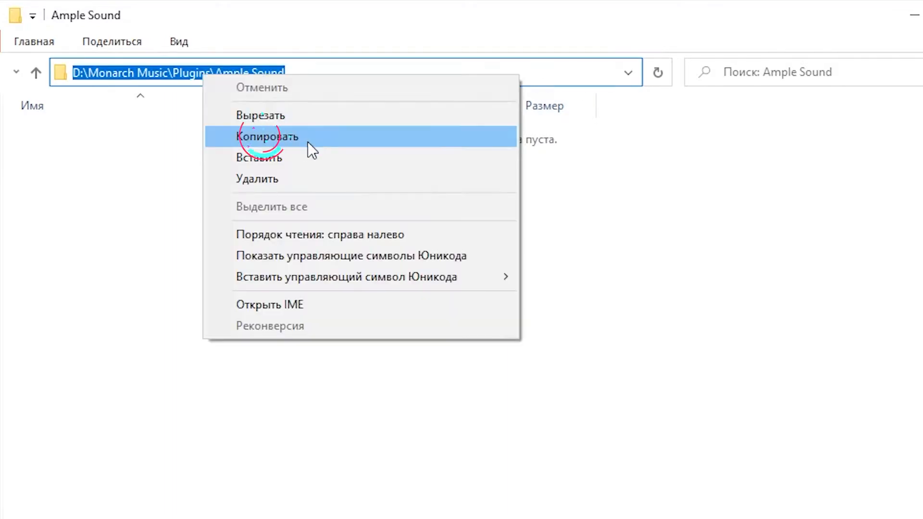
pyautogui.click(309, 139)
# Back in the installer, set the destination folder to D:\Monarch Music\Plugins\Ample Sound and continue
pyautogui.hotkey('alt', 'Tab')
pyautogui.hotkey('ctrl', 'a')
pyautogui.rightClick(476, 229)
pyautogui.click(503, 291)
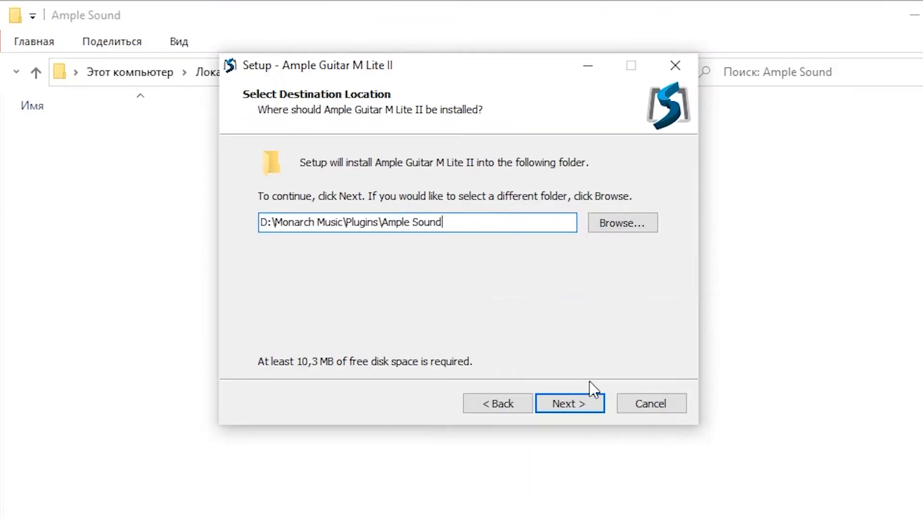
pyautogui.click(571, 404)
pyautogui.click(523, 330)
# Set both the 64bit and 32bit VST plugins directories to D:\Monarch Music\Plugins\Ample Sound
pyautogui.rightClick(454, 190)
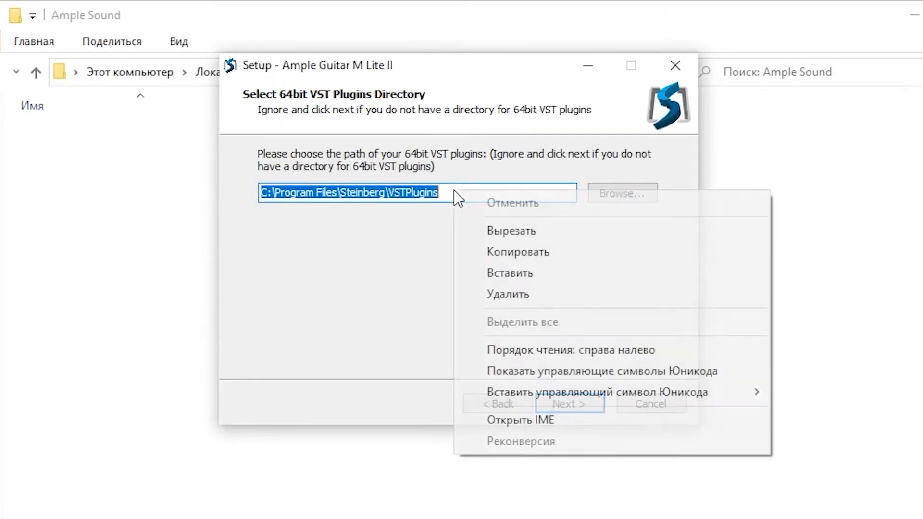
pyautogui.click(502, 273)
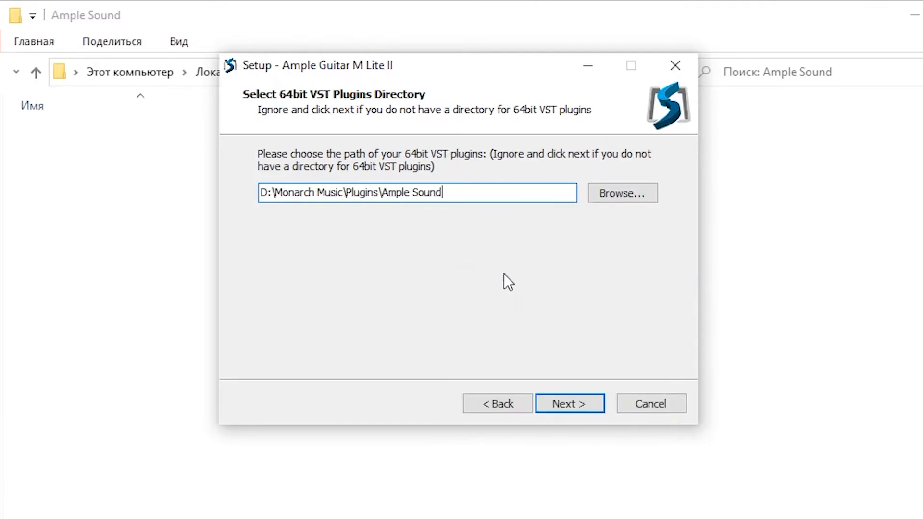
pyautogui.click(548, 402)
pyautogui.rightClick(454, 195)
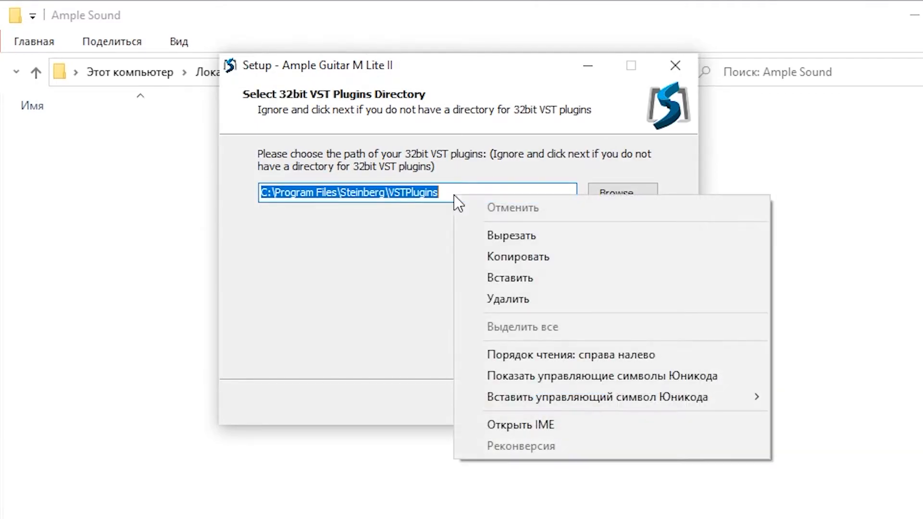
pyautogui.click(497, 282)
pyautogui.press('Return')
pyautogui.hotkey('ctrl', 'v')
pyautogui.click(569, 405)
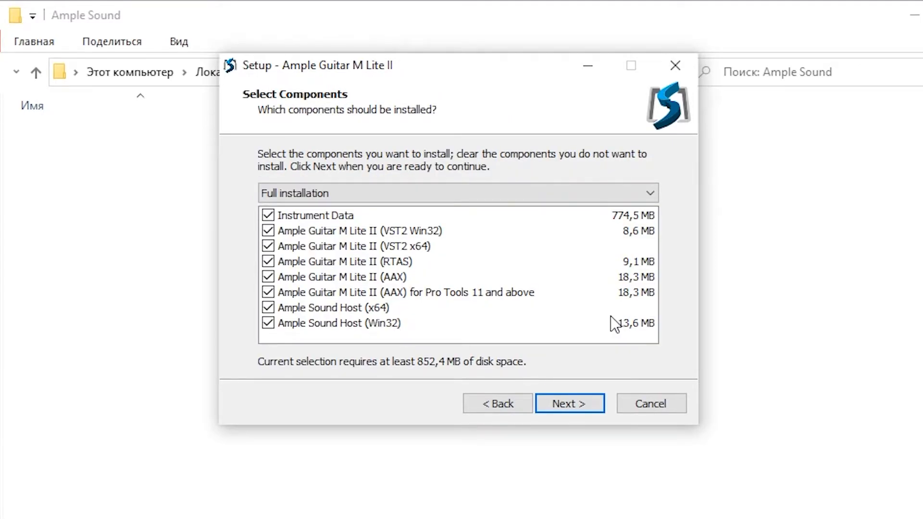
# Keep only Instrument Data, Ample Guitar M Lite II (VST2 x64) and Ample Sound Host (x64) as components to install
pyautogui.click(270, 231)
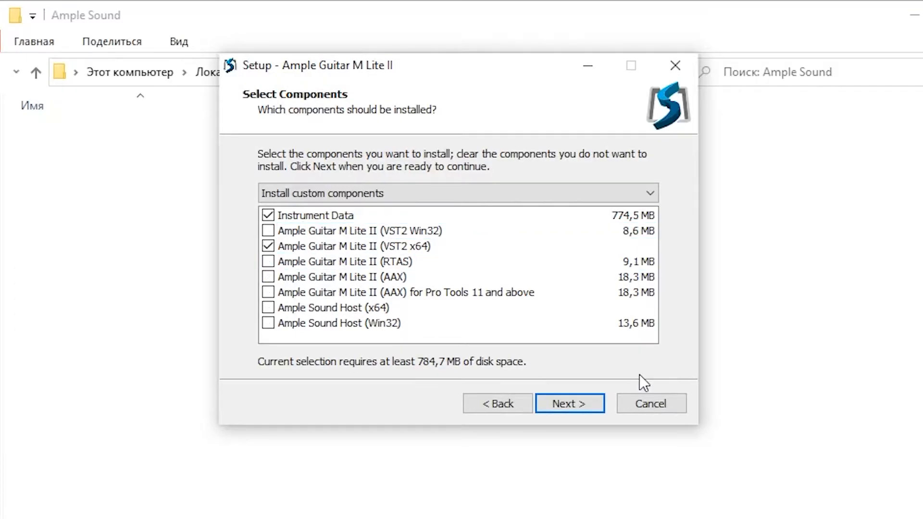
pyautogui.click(268, 308)
pyautogui.click(570, 407)
# Keep the Ample Sound Start Menu folder, install the selected components and finish the setup wizard
pyautogui.click(572, 407)
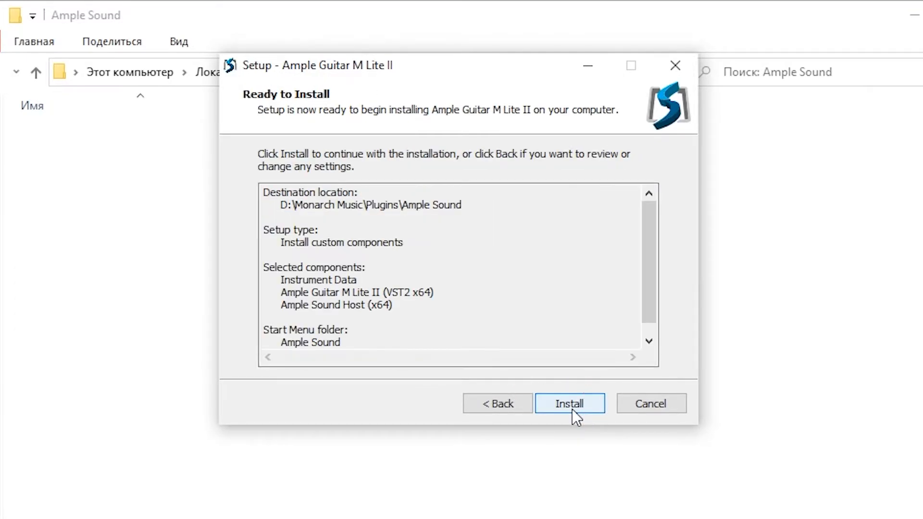
pyautogui.click(572, 407)
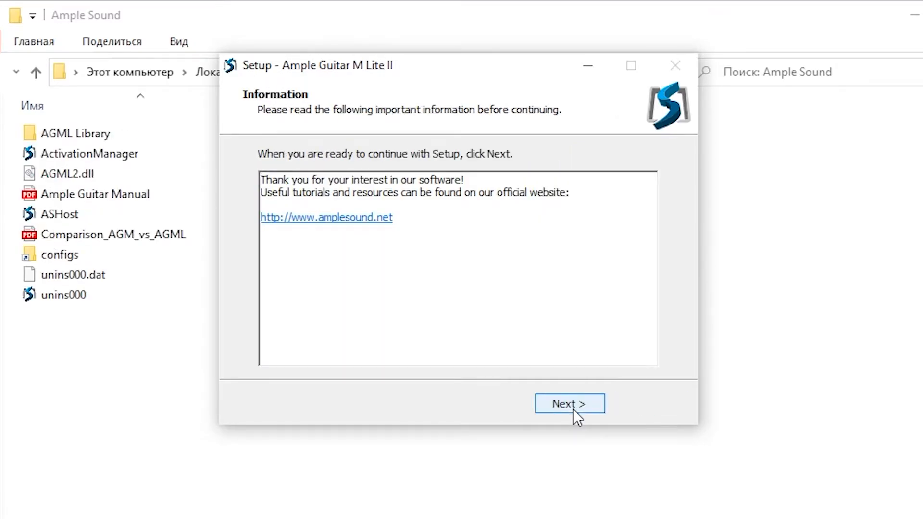
pyautogui.click(574, 409)
pyautogui.click(573, 408)
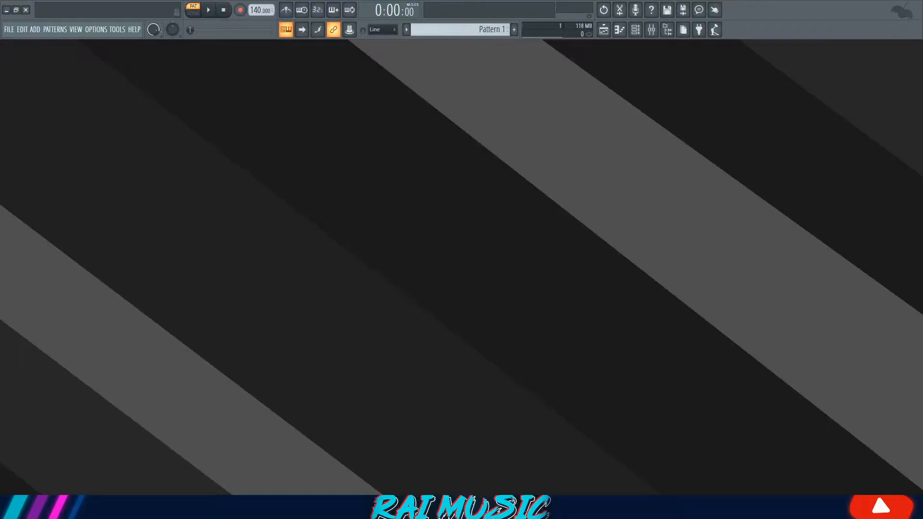
# In FL Studio, add D:\Monarch Music\Plugins\Ample Sound to the plugin search paths and scan for plugins
pyautogui.click(96, 29)
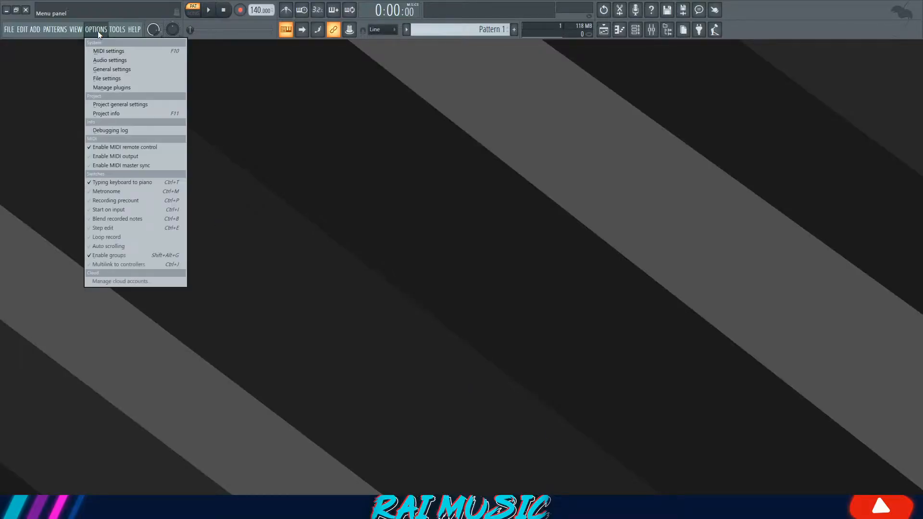
pyautogui.click(126, 87)
pyautogui.click(112, 154)
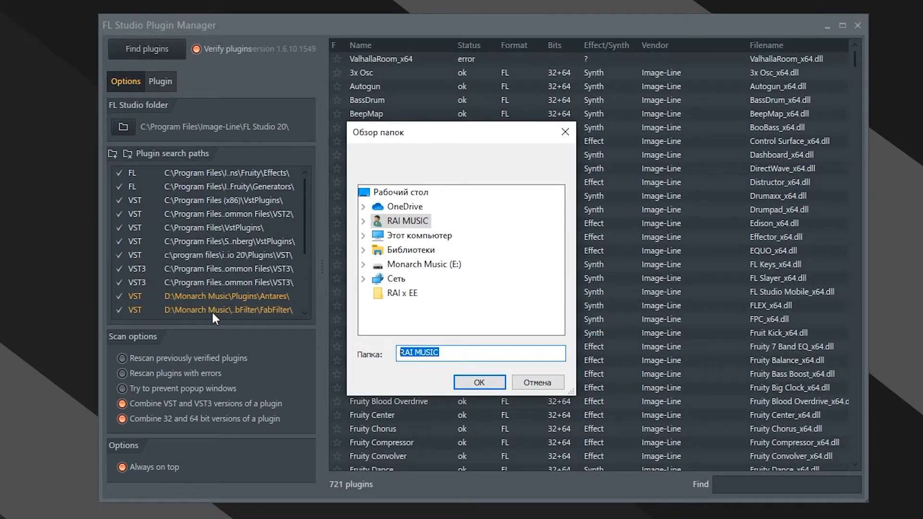
pyautogui.write('D:\\Monarch Music\\Plugins\\Ample Sound')
pyautogui.click(479, 382)
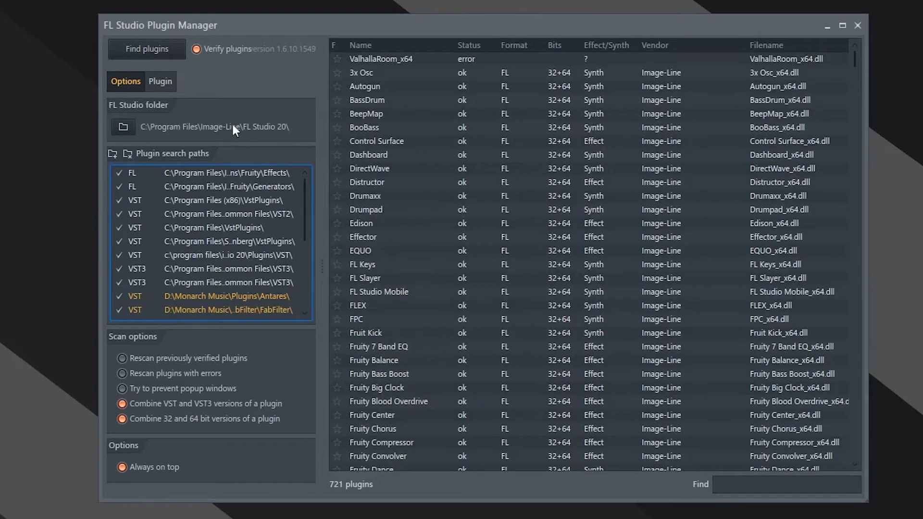
pyautogui.click(165, 54)
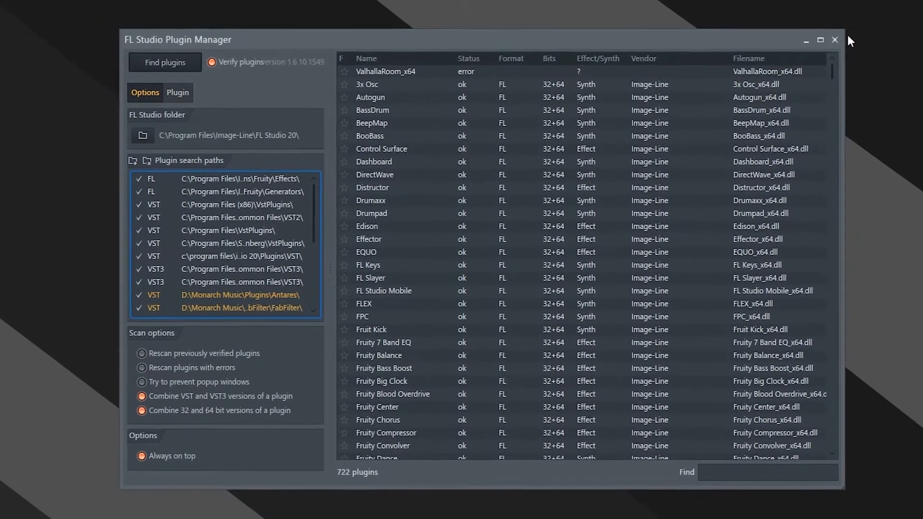
pyautogui.click(857, 25)
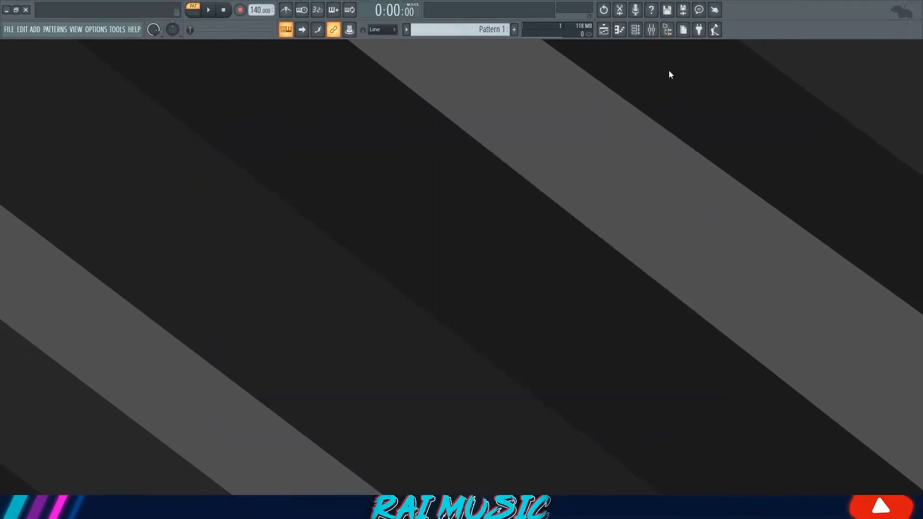
# Load Ample Guitar M II Lite into the project from the newly installed generators in the plugin database
pyautogui.click(667, 30)
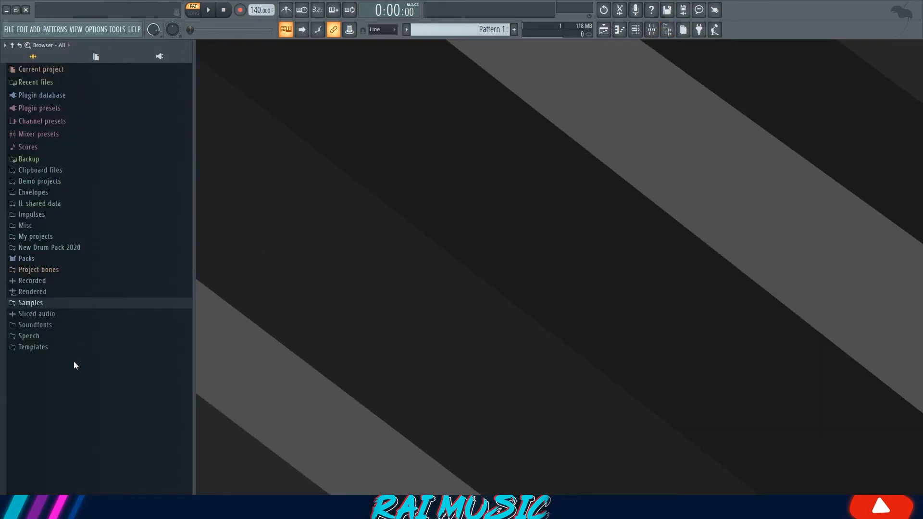
pyautogui.click(88, 98)
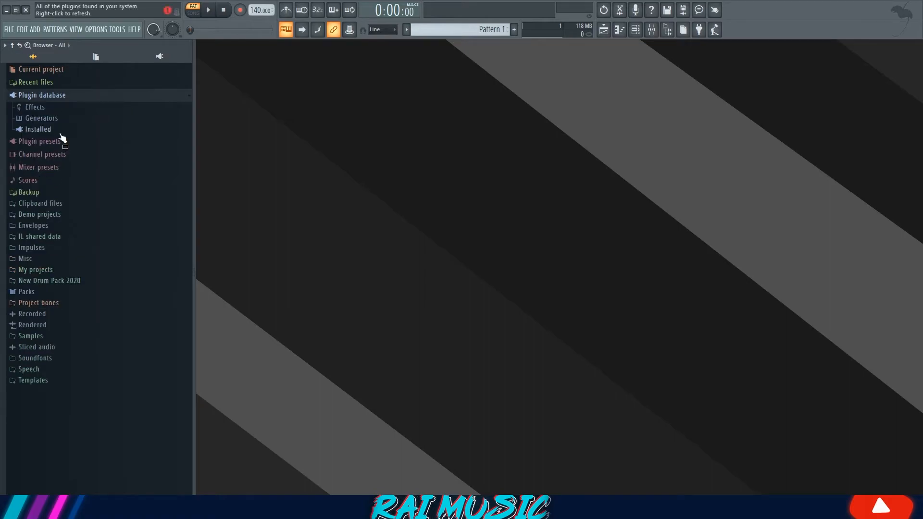
pyautogui.click(60, 129)
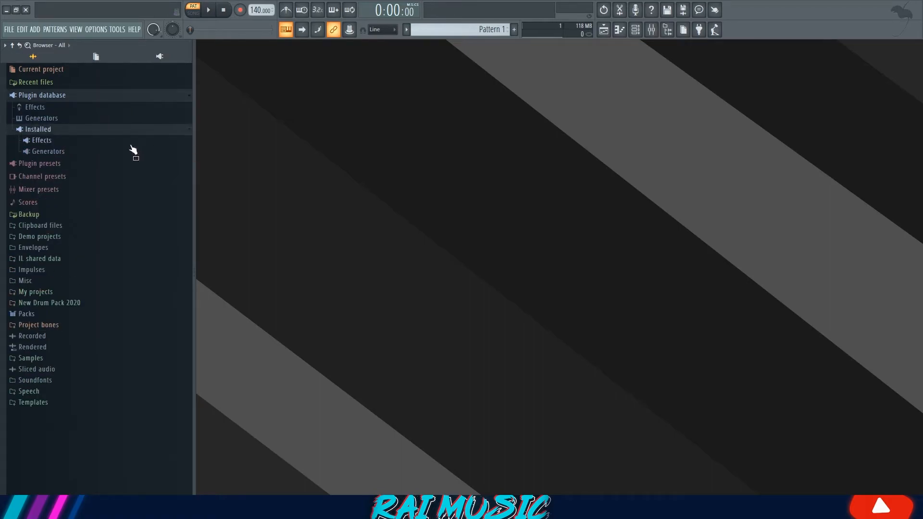
pyautogui.click(189, 155)
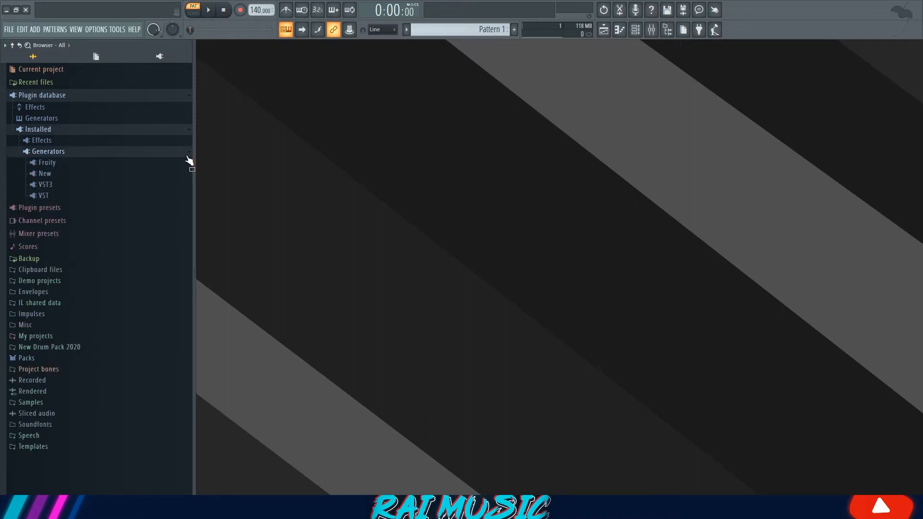
pyautogui.click(71, 174)
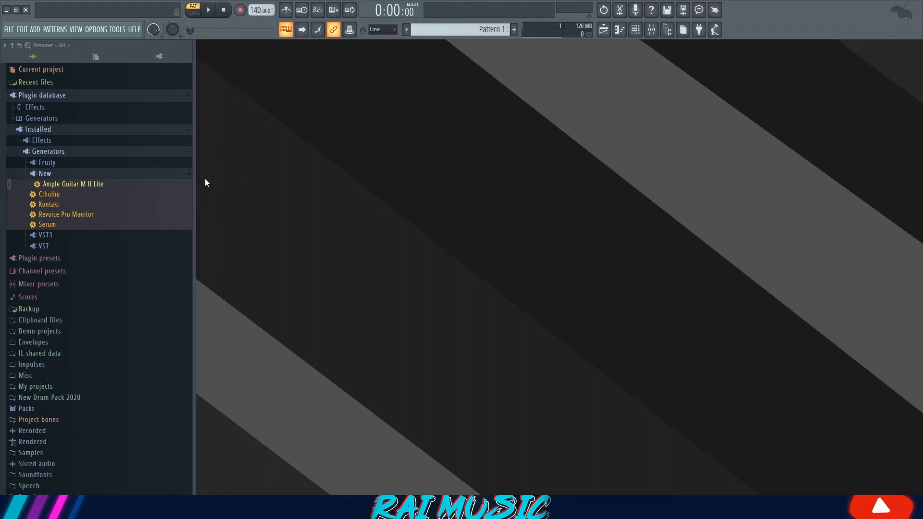
pyautogui.moveTo(49, 183); pyautogui.dragTo(535, 206)
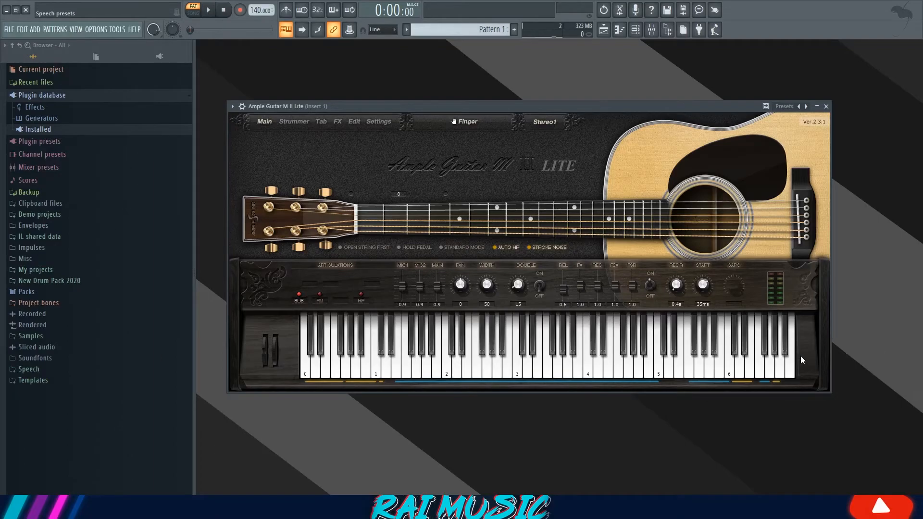
# Add Ample Guitar M II Lite to the plugin database as a favorite in the VST category of Generators
pyautogui.click(65, 119)
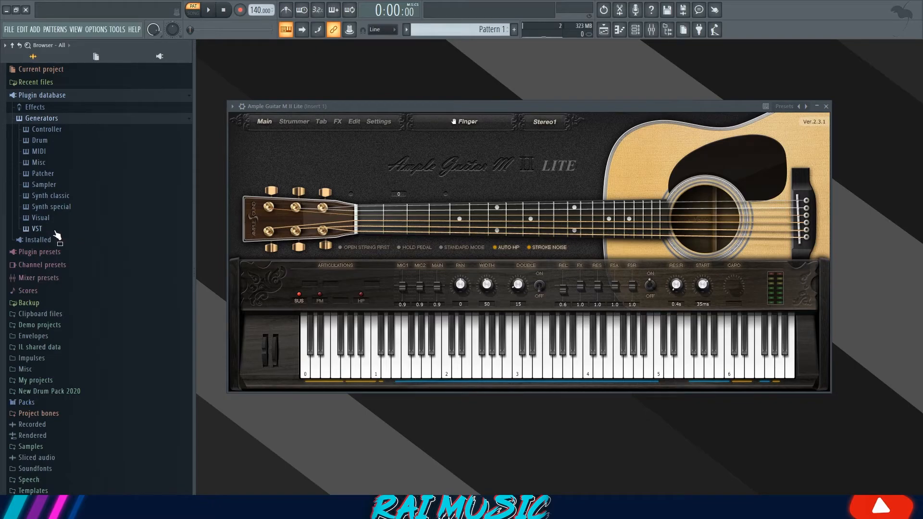
pyautogui.click(52, 108)
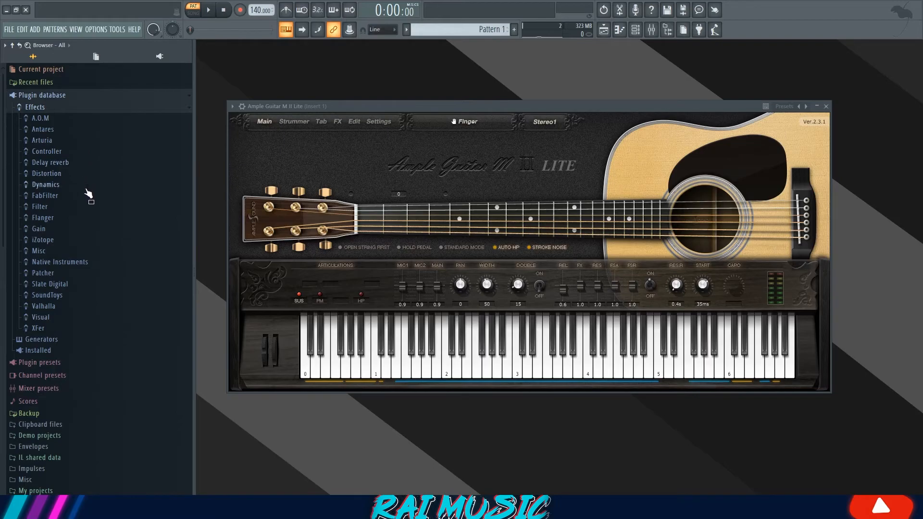
pyautogui.click(68, 339)
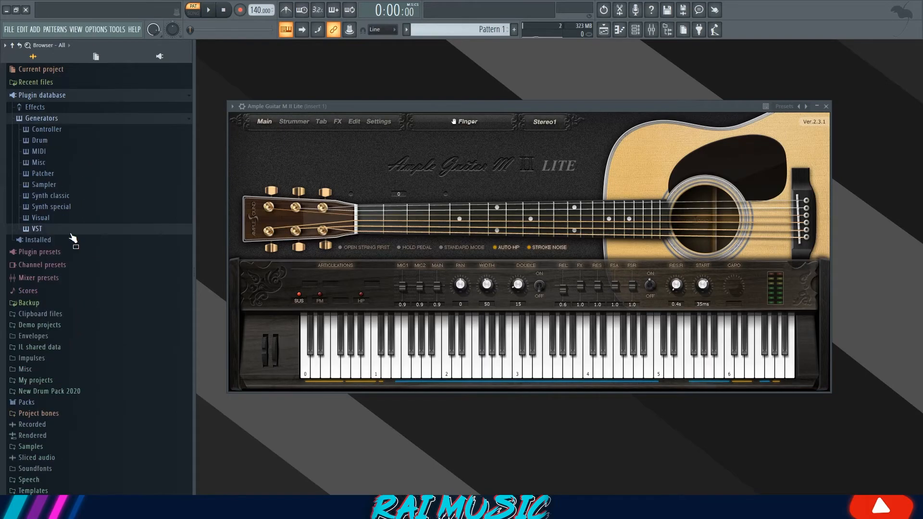
pyautogui.click(70, 233)
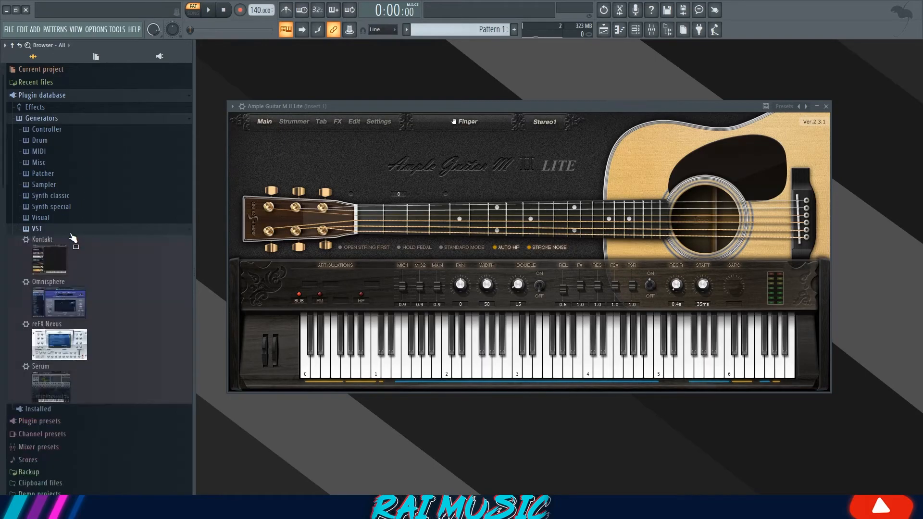
pyautogui.click(233, 106)
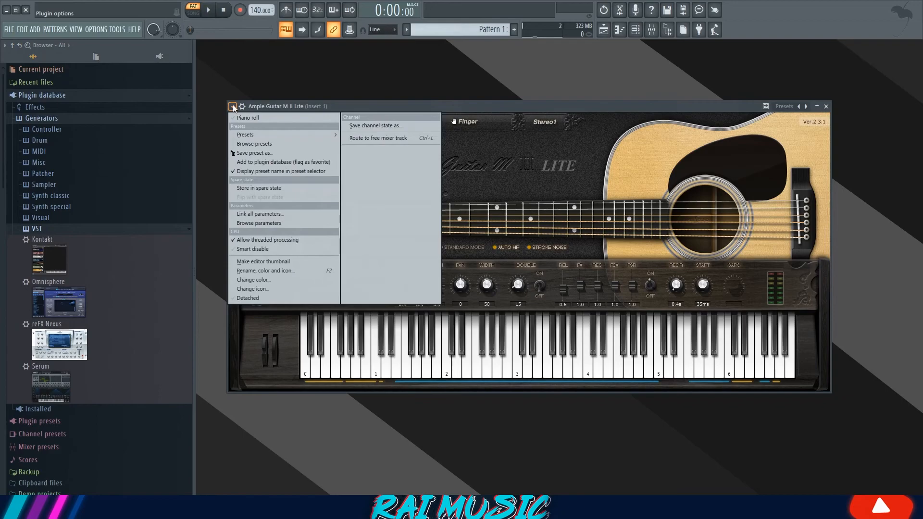
pyautogui.click(315, 164)
pyautogui.click(513, 293)
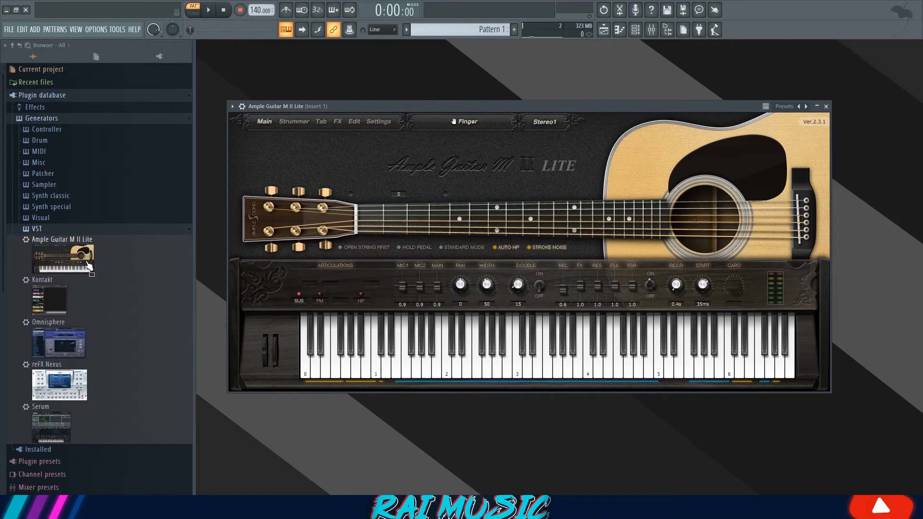